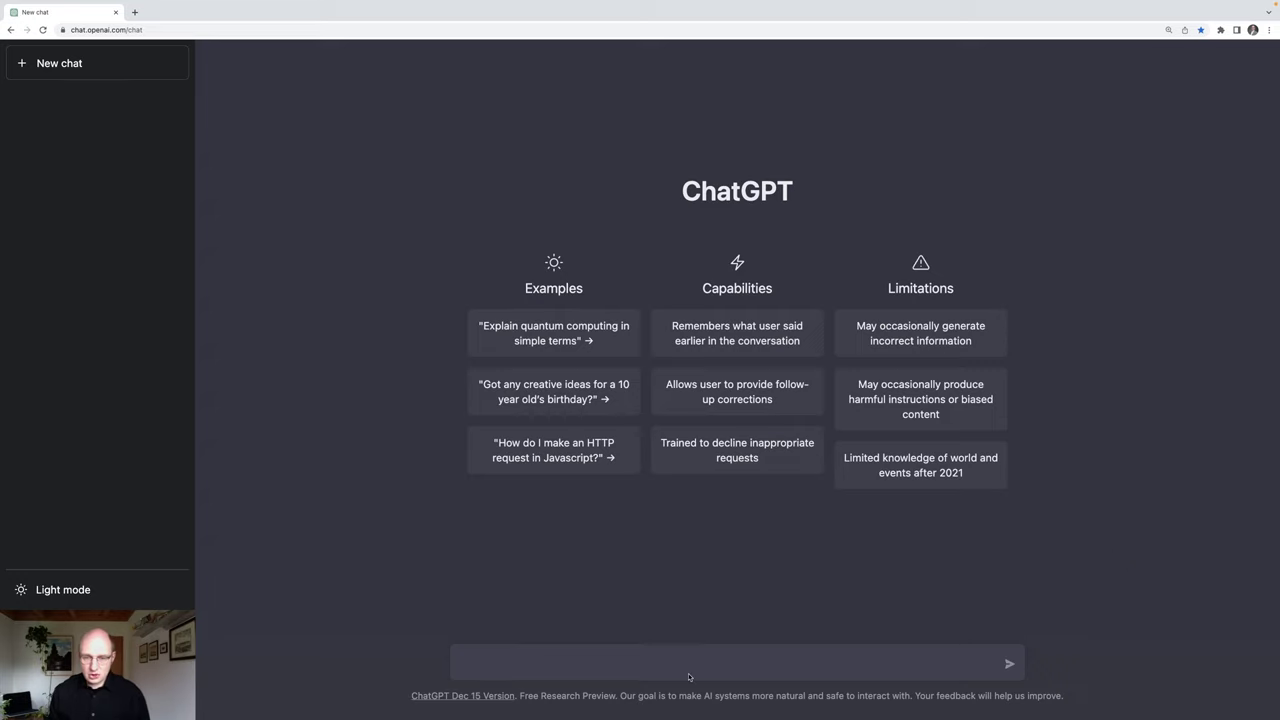
- Send the German prompt asking for Excel formulas for the Hellmann hub-height wind speed equation
{"action": "type", "text": "Gib mir die Formeln in Excel, um für eine Windenergieanlage die Windgeschwindigkeit auf Nabenhöhe über die Hellmann-Gleichung zu berechnen. Verwende den Hellmann-Exponenten alpha als Variable. Füge vor und nach den Multiplikationszeichen ein Leerzeichen ein, also \" * \"."}
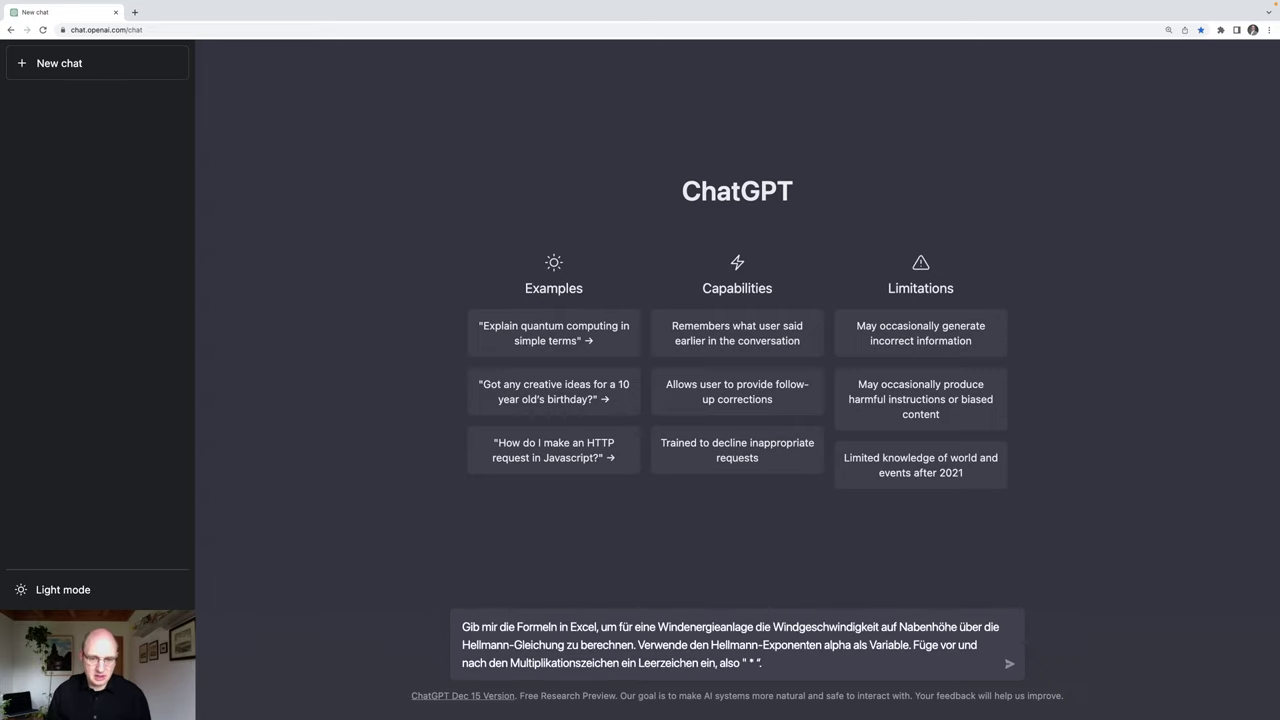
{"action": "key", "text": "Return"}
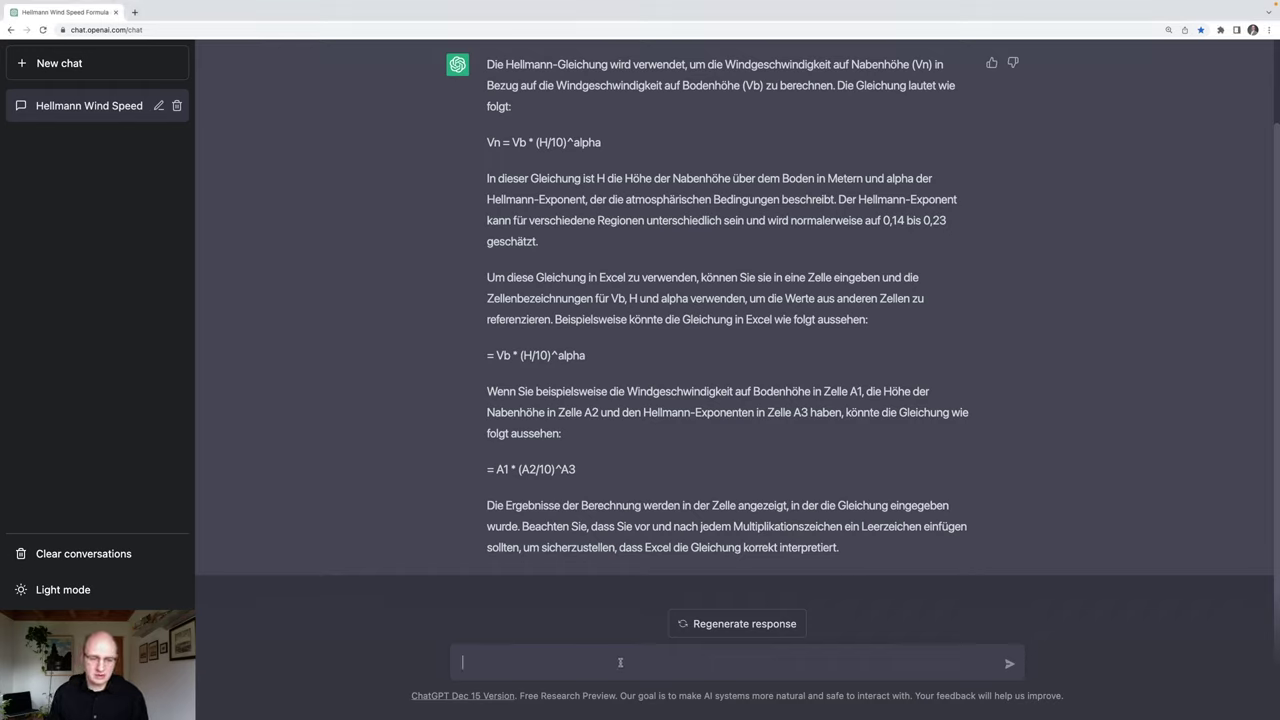
- Ask ChatGPT for wind turbine power formulas, including an Excel version
{"action": "type", "text": "Ergänze in Excel eine Funktion, um die Leistung einer Windenergieanlage berechnen, wenn ich den Rotordurchmesser und die Windgeschwindigkeit auf Nabenhöhe kenne. Füge vor und nach den Multiplikationszeichen ein Leerzeichen ein, also \" * \"."}
{"action": "key", "text": "Return"}
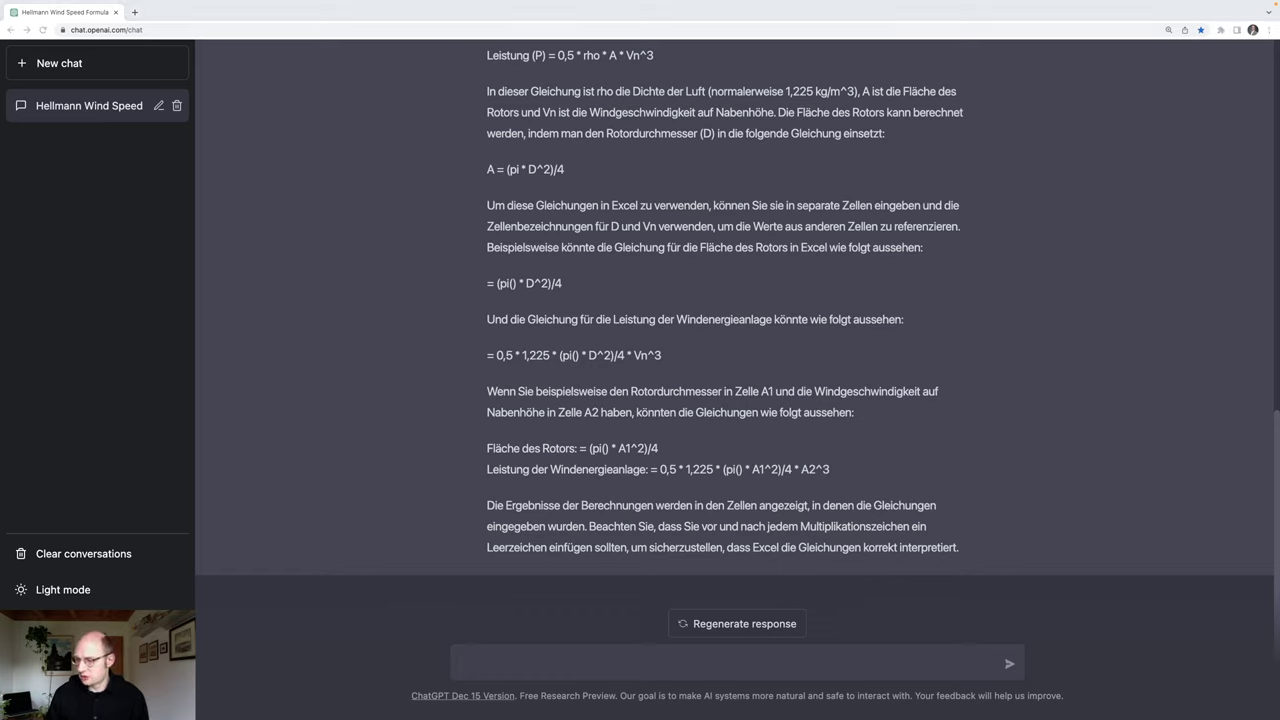
- Ask how to compute hourly hub-height wind speed and power from a list of hourly wind speeds
{"action": "left_click", "coordinate": [847, 654]}
{"action": "type", "text": "Die Windgeschwindigkeit auf Bodenhöhe über einen Zeitraum von vier Stunden ist in folgender Liste gegeben [(Stunde, Windgeschwindigkeit in m/s)]: [(0,5), (1,6), (2,4), (3,8)]. Wie berechne ich die Leistung für jede Stunde in Excel?"}
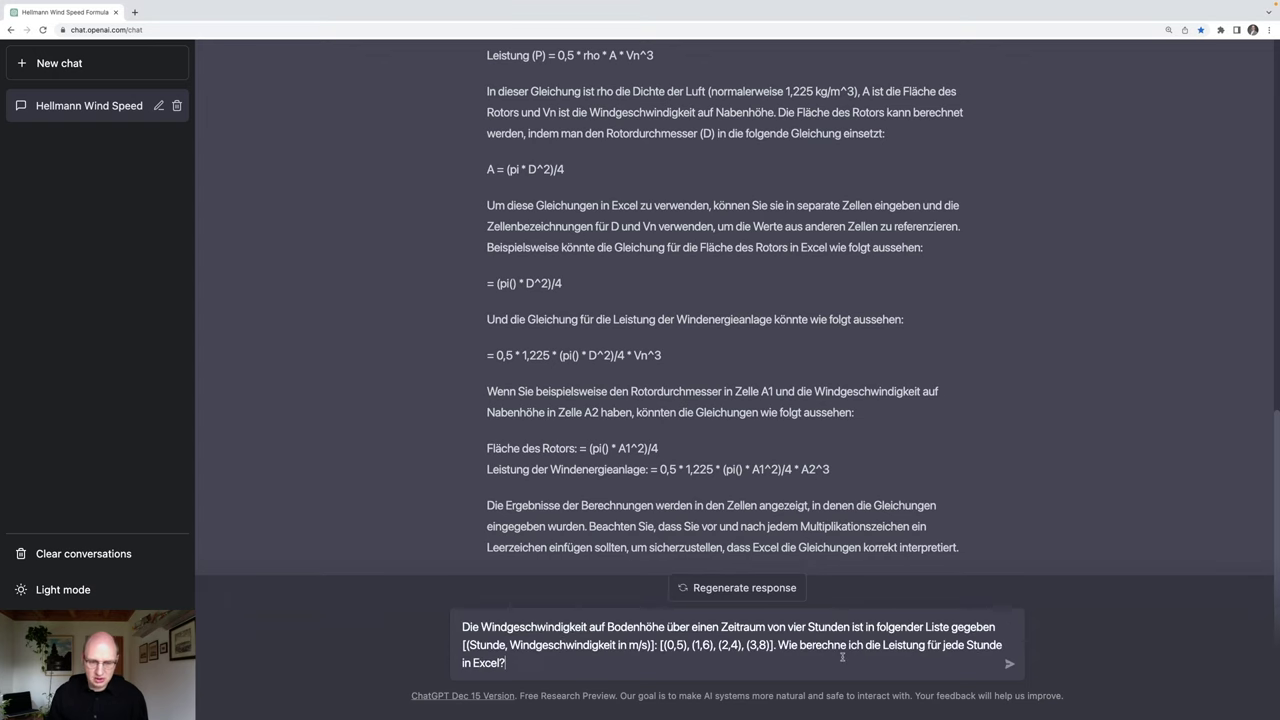
{"action": "key", "text": "Return"}
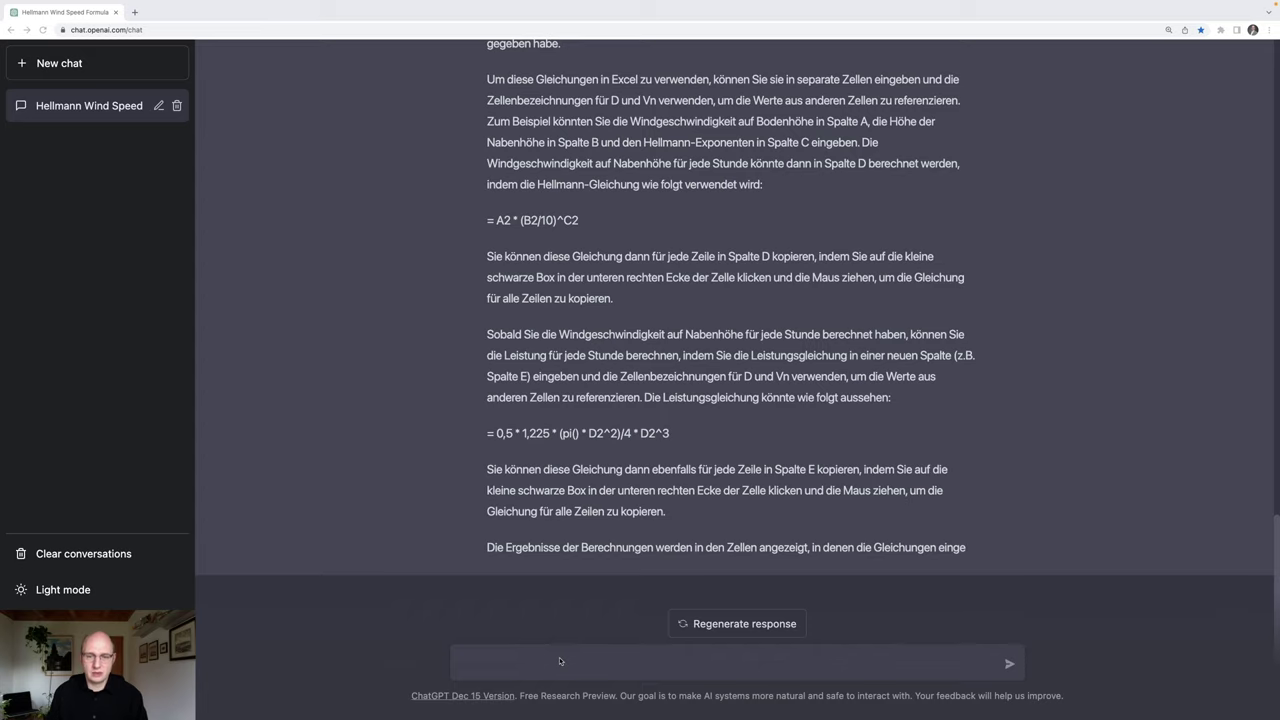
- Send 'continue' so ChatGPT finishes its cut-off answer about the hourly power columns
{"action": "left_click", "coordinate": [559, 657]}
{"action": "type", "text": "c"}
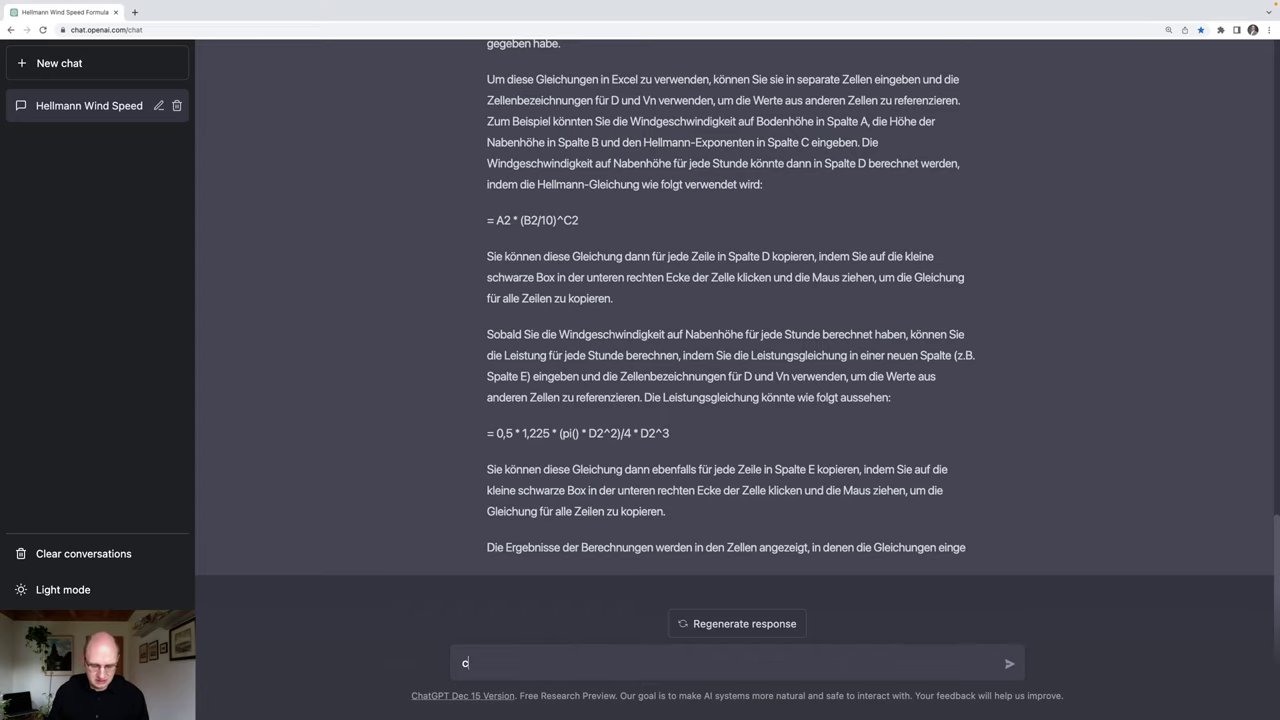
{"action": "type", "text": "ontinue"}
{"action": "key", "text": "Return"}
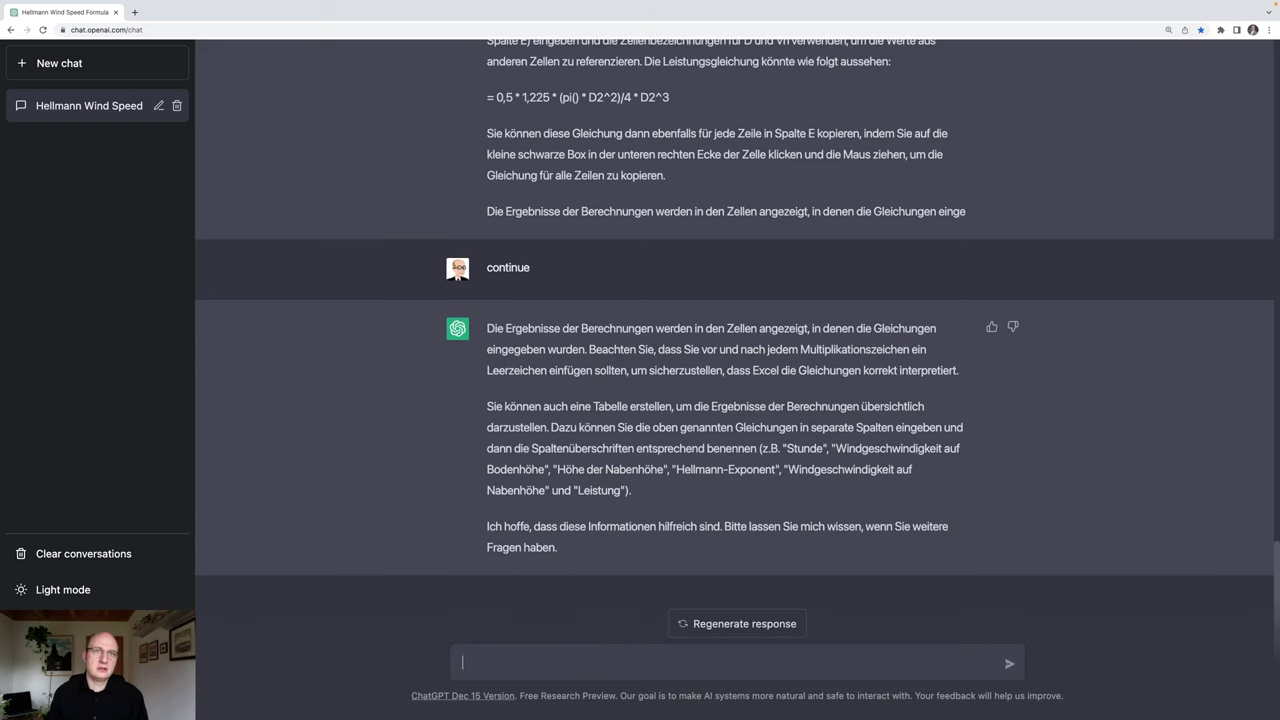
- Request a Python program for the Hellmann equation in German, getting a hellmann(Vb, H, alpha) function
{"action": "type", "text": "Schreibe nun ein Programm in Python, um für eine Windenergieanlage die Windgeschwindigkeit auf Nabenhöhe über die Hellmann-Gleichung zu berechnen. Verwende den Hellmann-Exponenten alpha als Variable. Lasse deine Erklärungen weg und schreibe mir nur den Python-Code."}
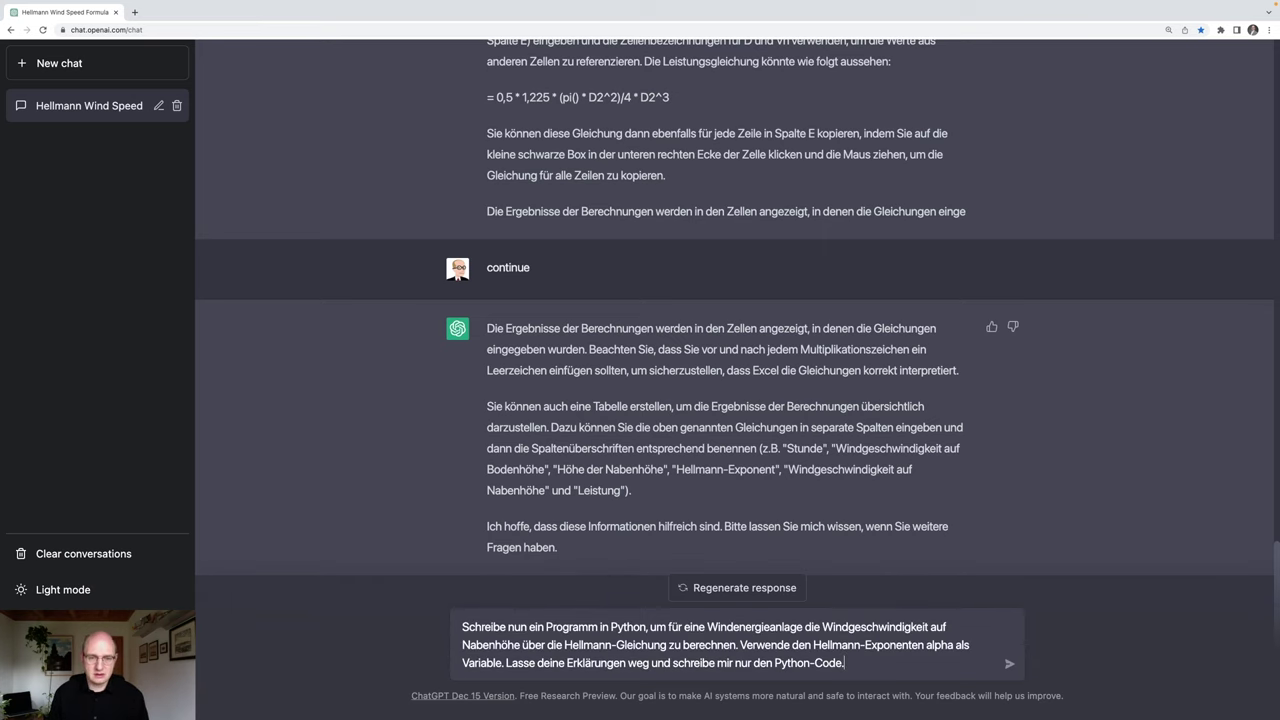
{"action": "key", "text": "Return"}
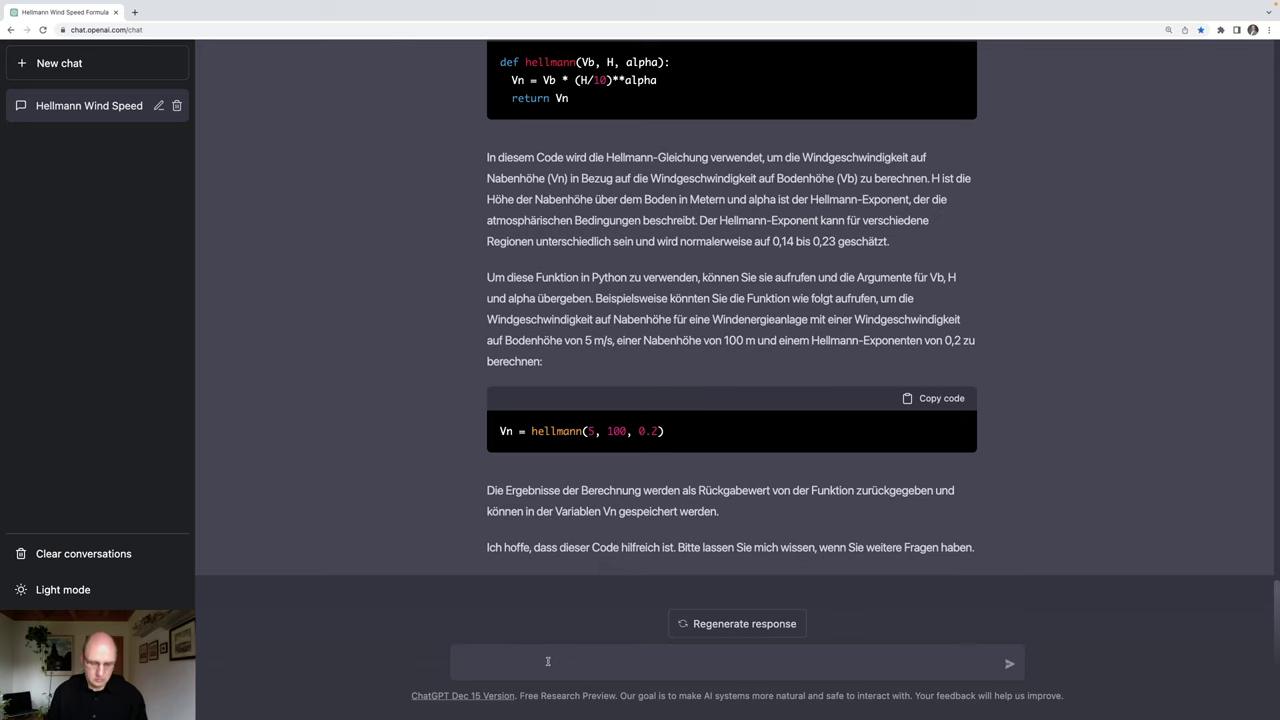
- Ask for an added Python function computing turbine power from rotor diameter and wind speed
{"action": "type", "text": "Ergänze eine Funktion, um die Leistung einer Windenergieanlage berechnen, wenn ich den Rotordurchmesser und die Windgeschwindigkeit auf Nabenhöhe kenne. Lasse deine Erklärungen weg und schreibe mir nur den Python-Code."}
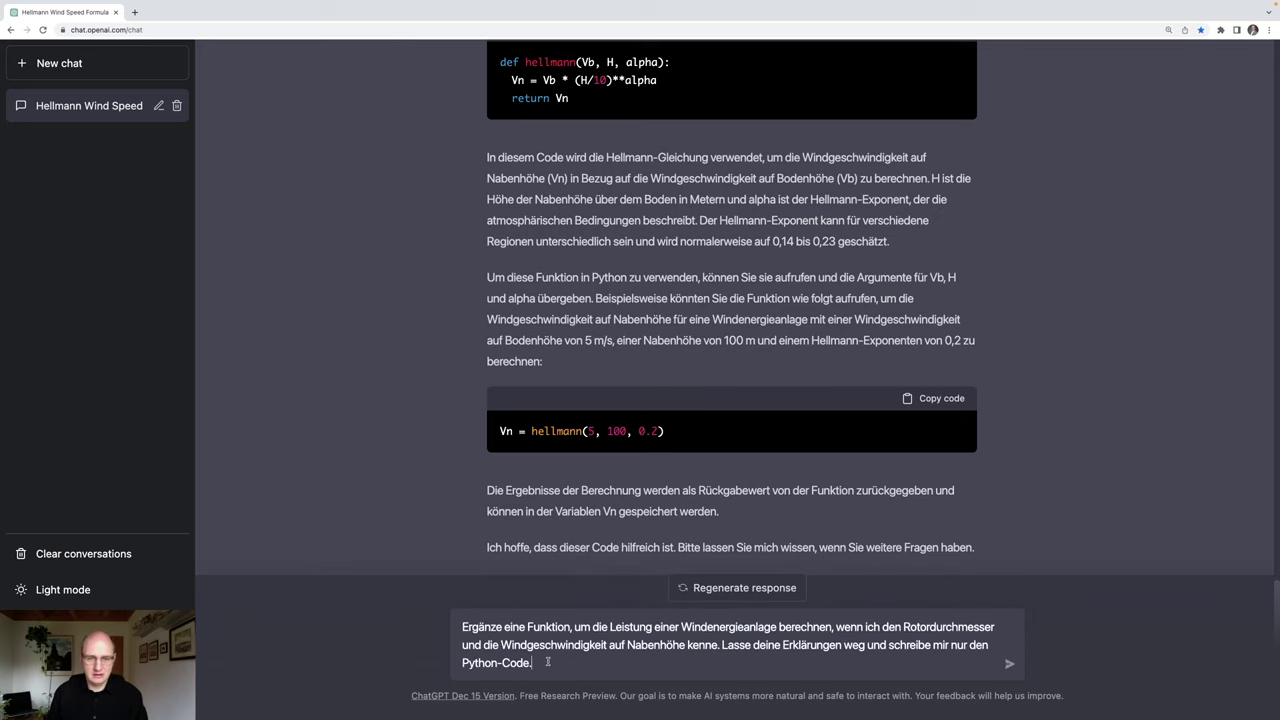
{"action": "key", "text": "Return"}
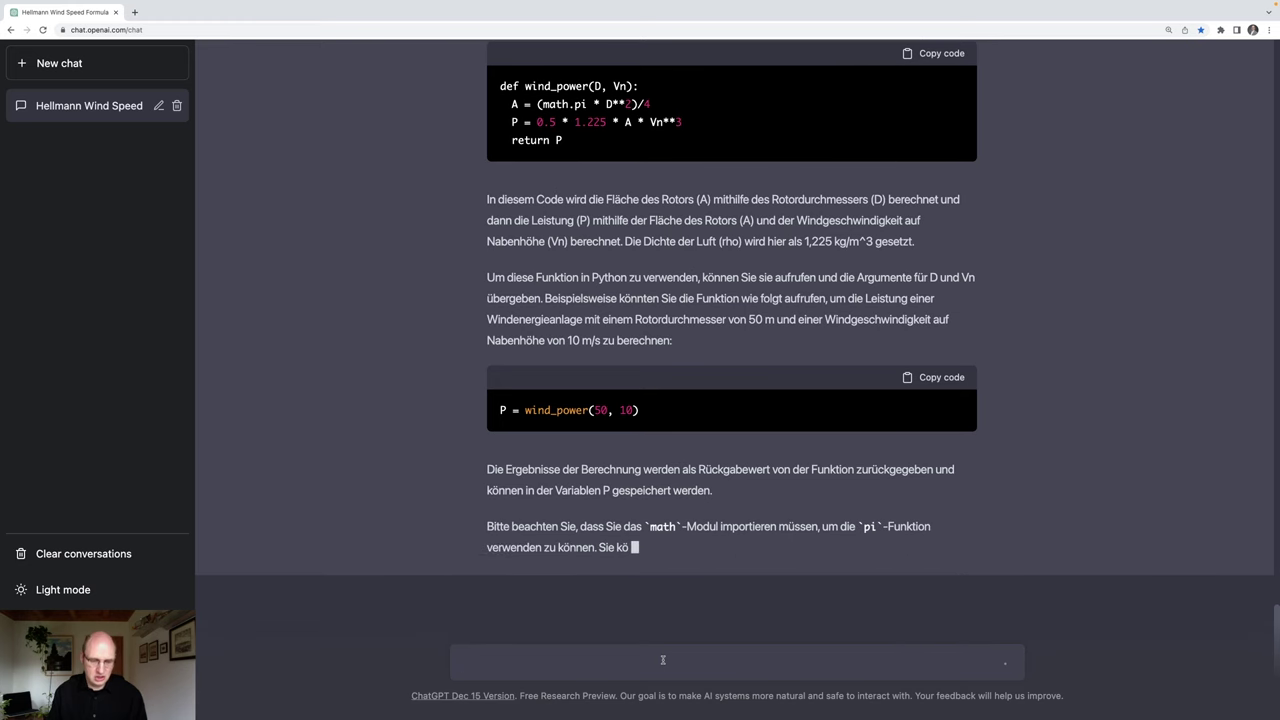
- Ask to add the power coefficient cp to the power function, trimming the prompt's trailing blank line
{"action": "type", "text": "Füge zur Funktion in Python noch hinzu, dass man für die Leistungsberechnung den Leistungsbeiwert cp benötigt. Die Dichte der Luft soll konstant sein."}
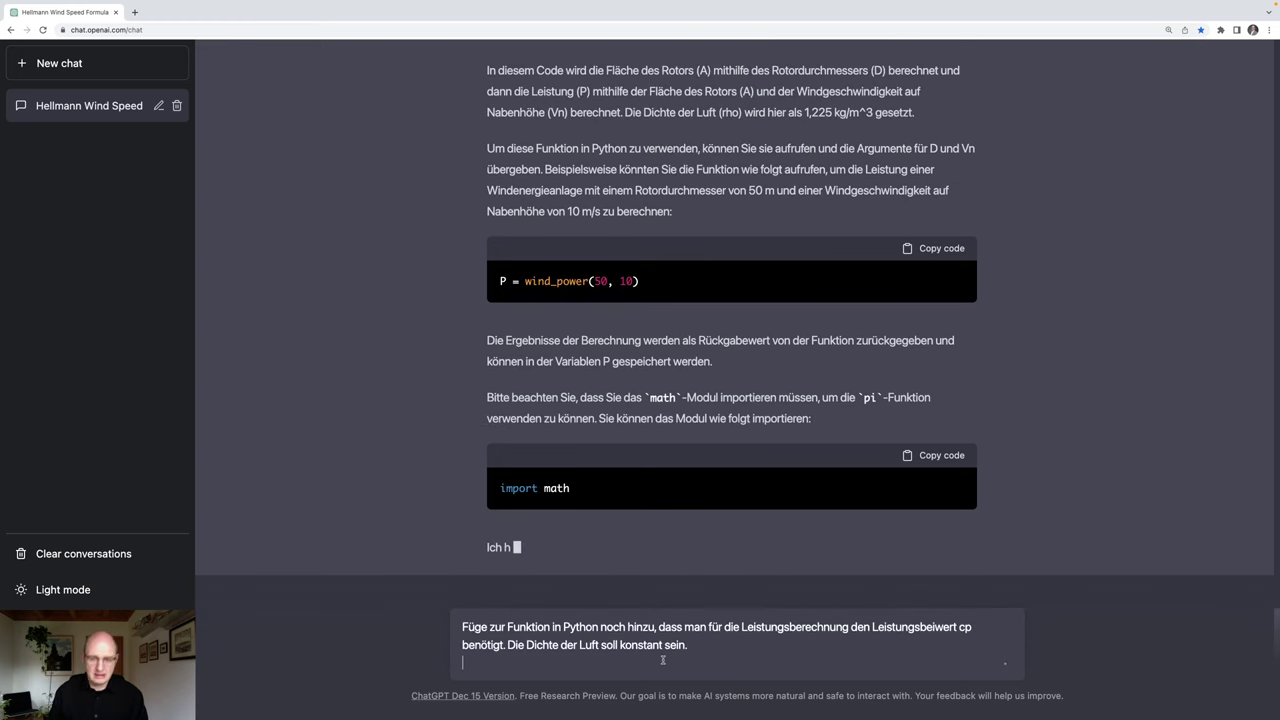
{"action": "key", "text": "BackSpace"}
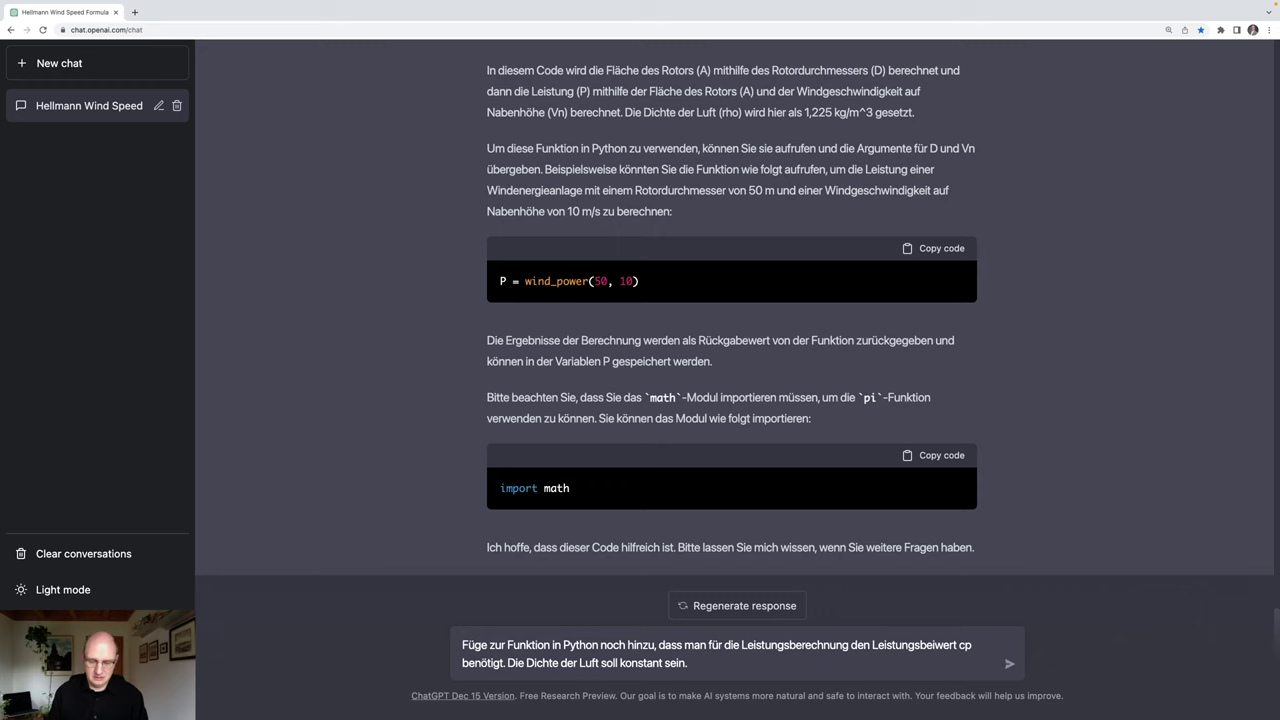
{"action": "key", "text": "Return"}
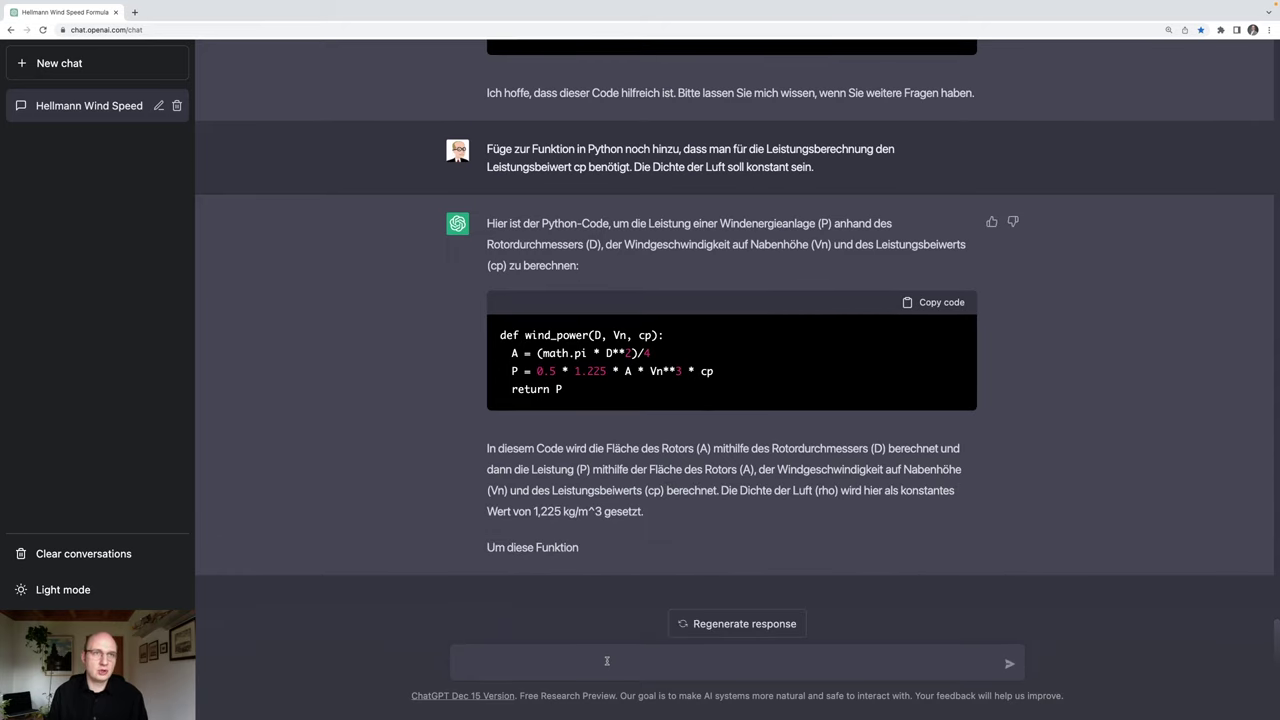
- Have ChatGPT continue its cp reply, then paste the German DataFrame prompt with four hourly wind speeds
{"action": "type", "text": "continue"}
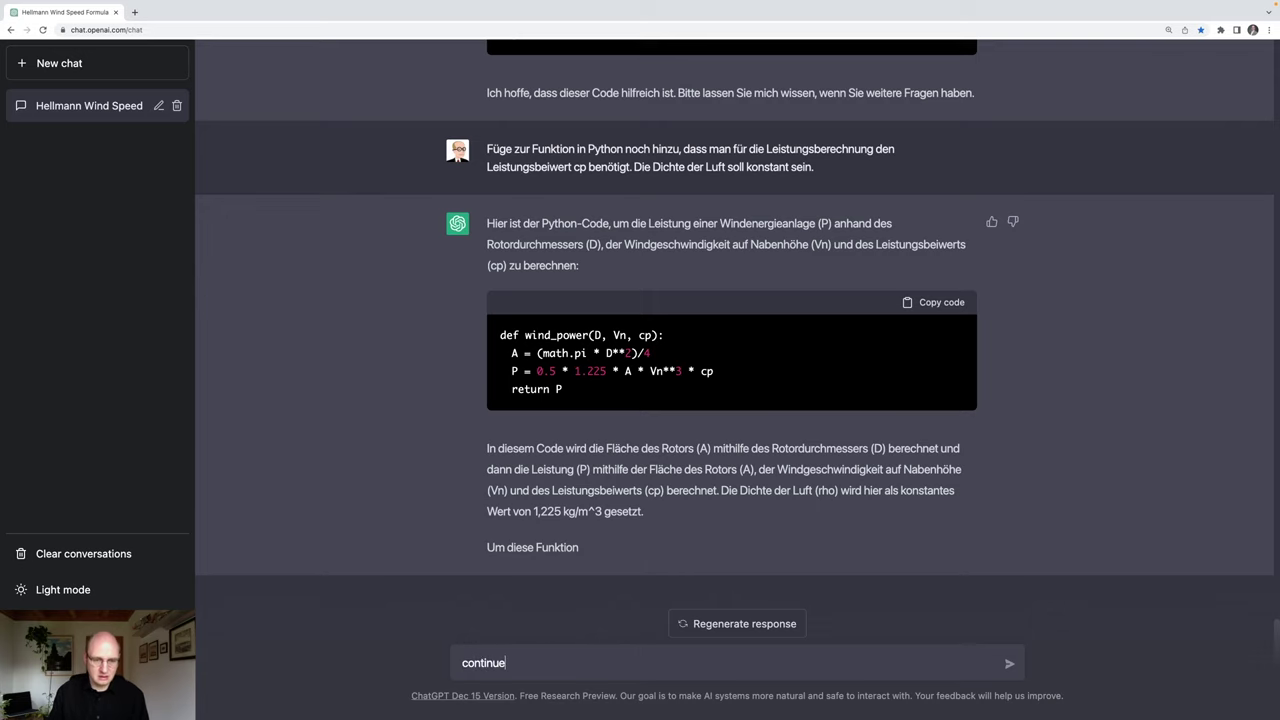
{"action": "key", "text": "Return"}
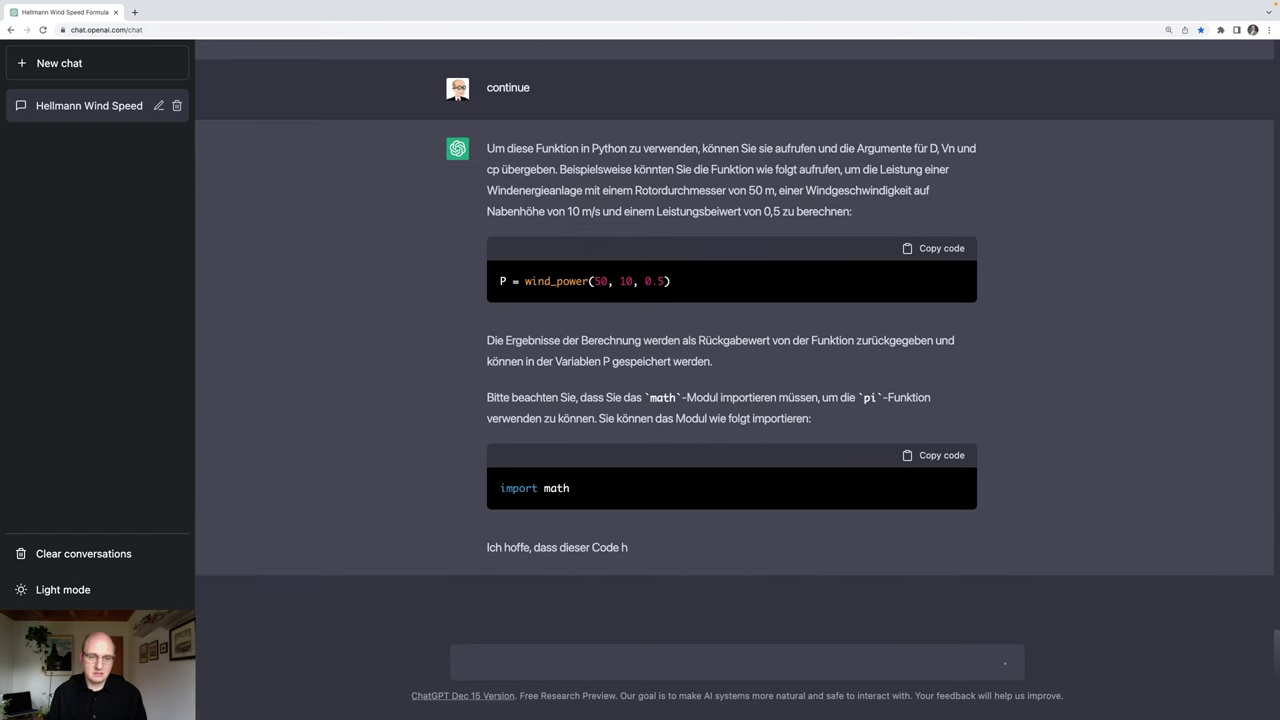
{"action": "type", "text": "Die Windgeschwindigkeit auf Bodenhöhe über einen Zeitraum von vier Stunden ist in folgender Liste gegeben [(Stunde, Windgeschwindigkeit in m/s)]: [(0,5), (1,6), (2,4), (3,8)] Erstelle hieraus einen DataFrame und nutze den DataFrame, um mit den Funktionen in Python zunächst die Windgeschwindigkeit auf Nabenhöhe und danach die Leistung der Windenergieanlage zu berechnen."}
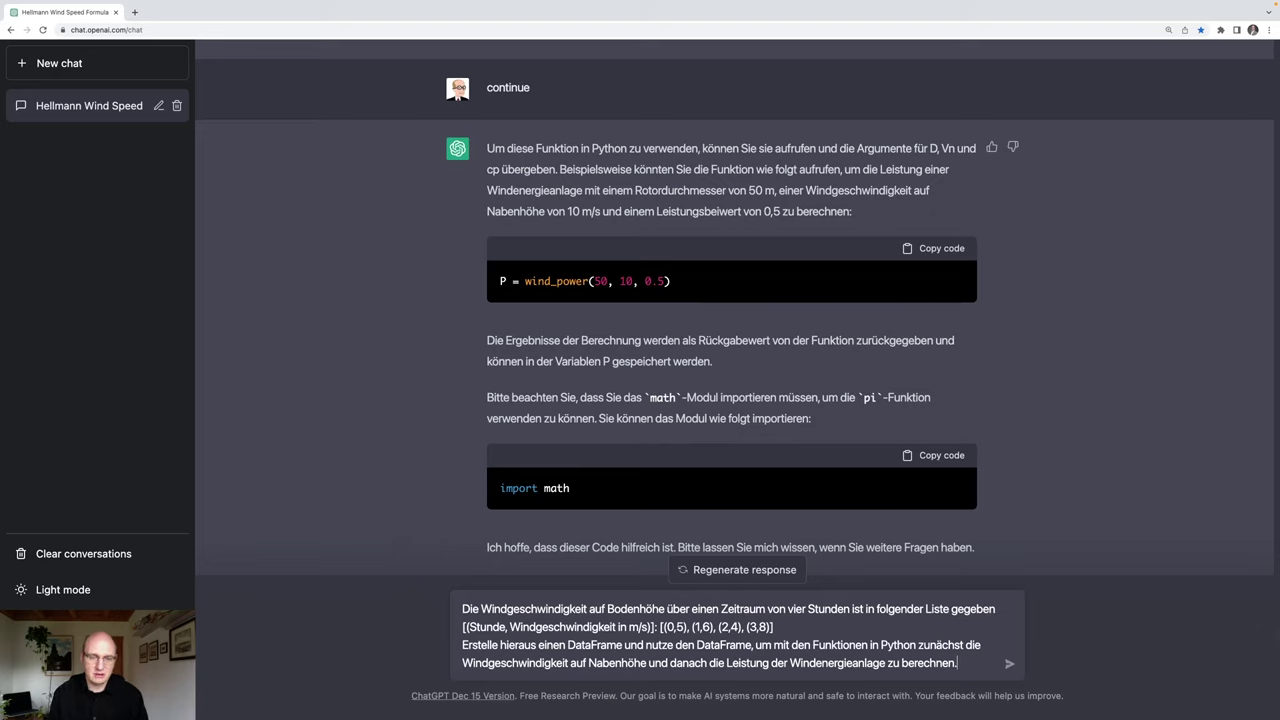
- Send the DataFrame request for pandas code computing hourly hub-height wind speed and power
{"action": "key", "text": "Return"}
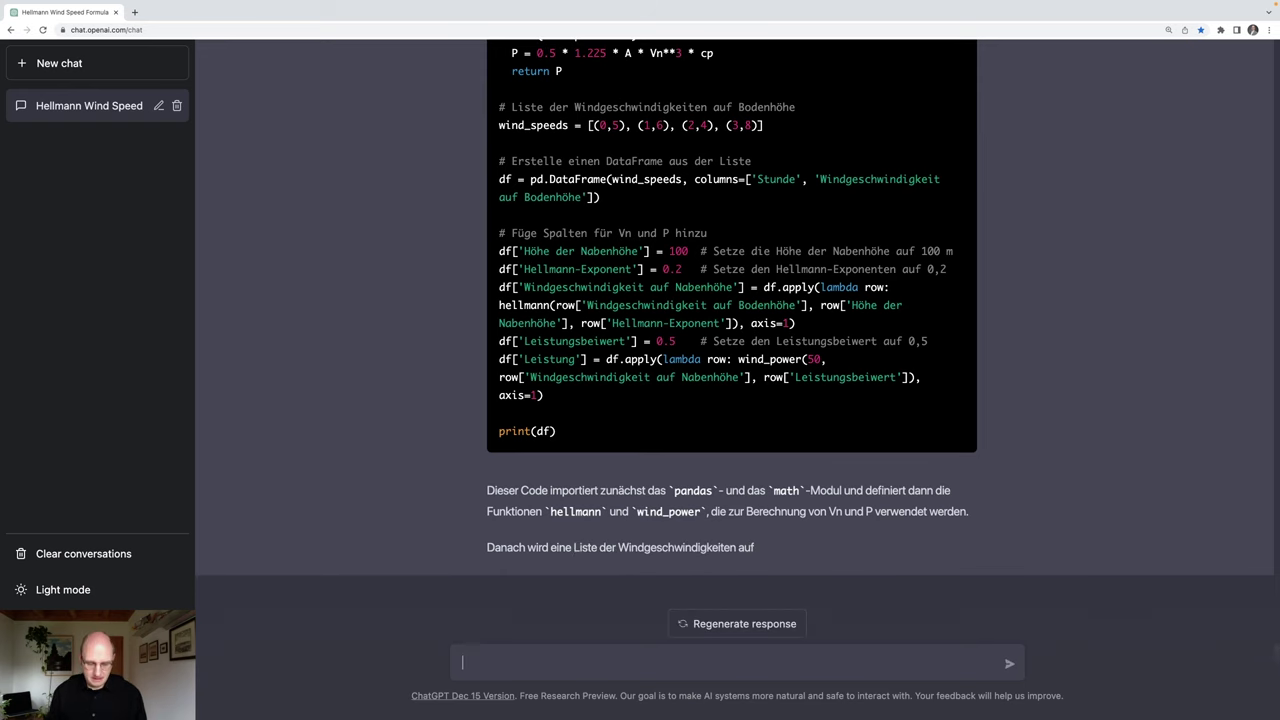
- Send 'continue' to get the rest of the DataFrame answer with its expected output
{"action": "type", "text": "continue"}
{"action": "key", "text": "Return"}
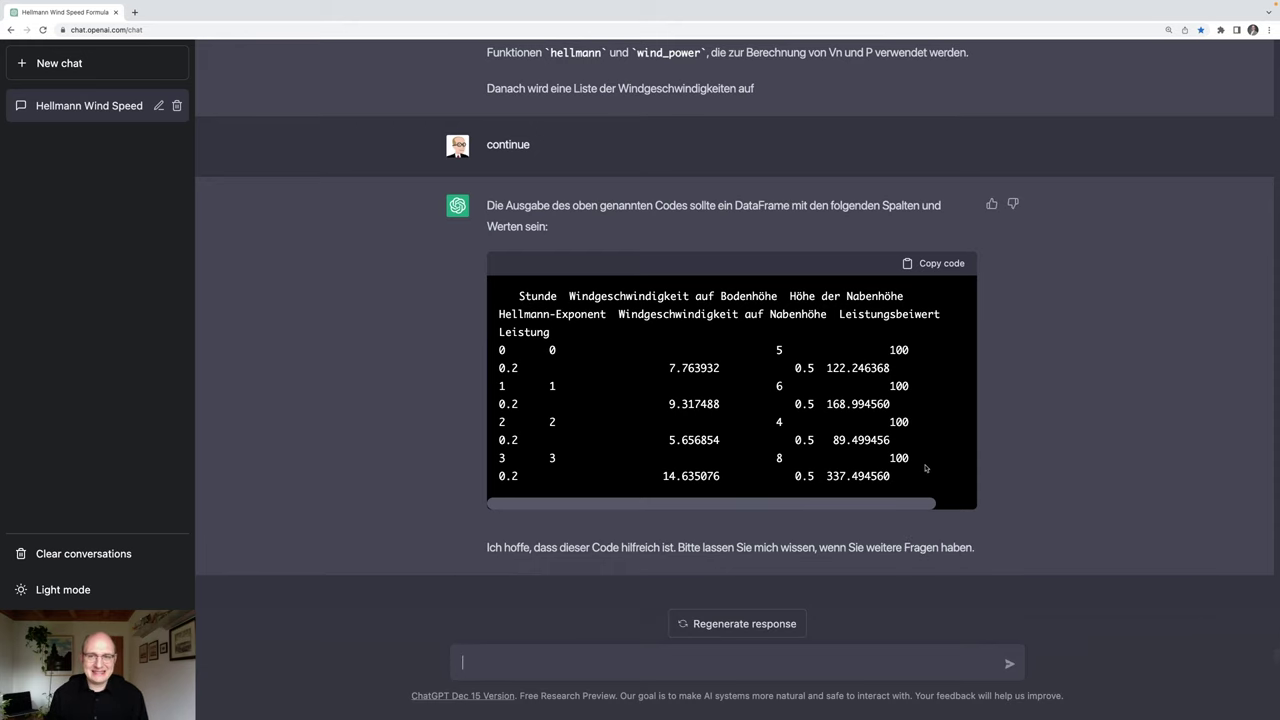
- Copy ChatGPT's generated DataFrame code and bring the nearly empty chatgpt.py script in Spyder to the front
{"action": "scroll", "coordinate": [1004, 444], "scroll_direction": "up", "scroll_amount": 10}
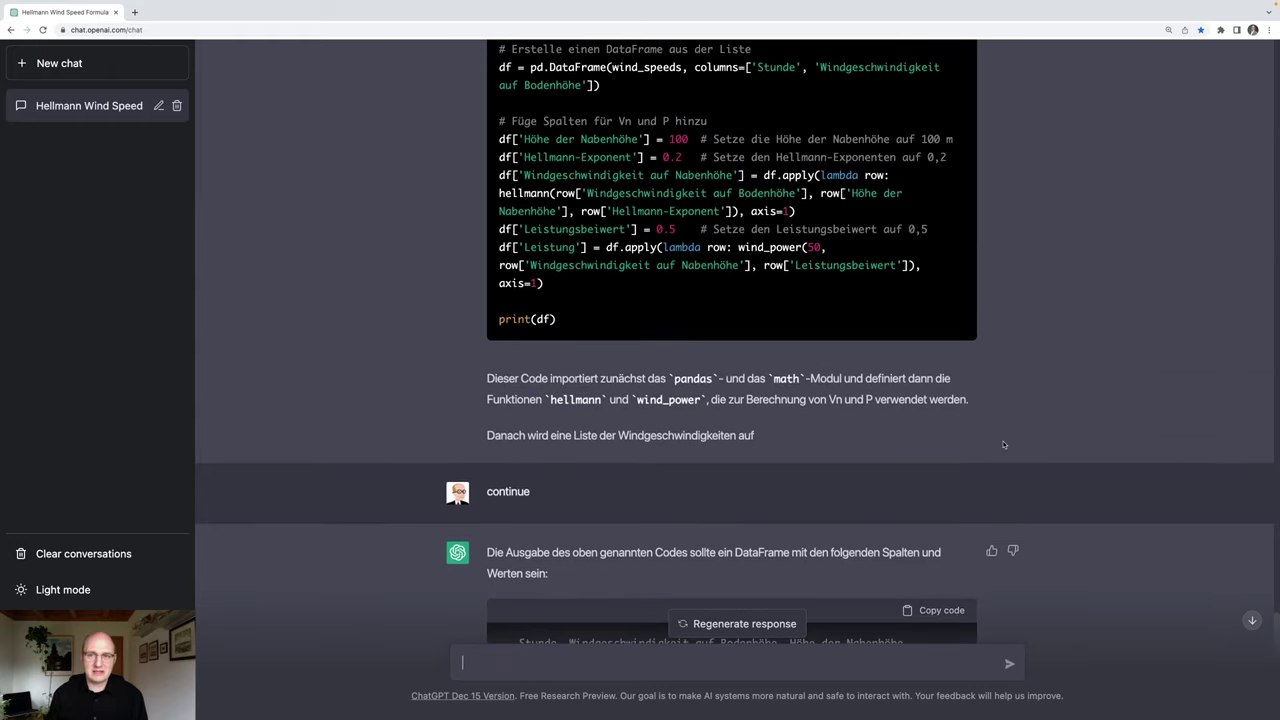
{"action": "scroll", "coordinate": [1004, 444], "scroll_direction": "up", "scroll_amount": 1}
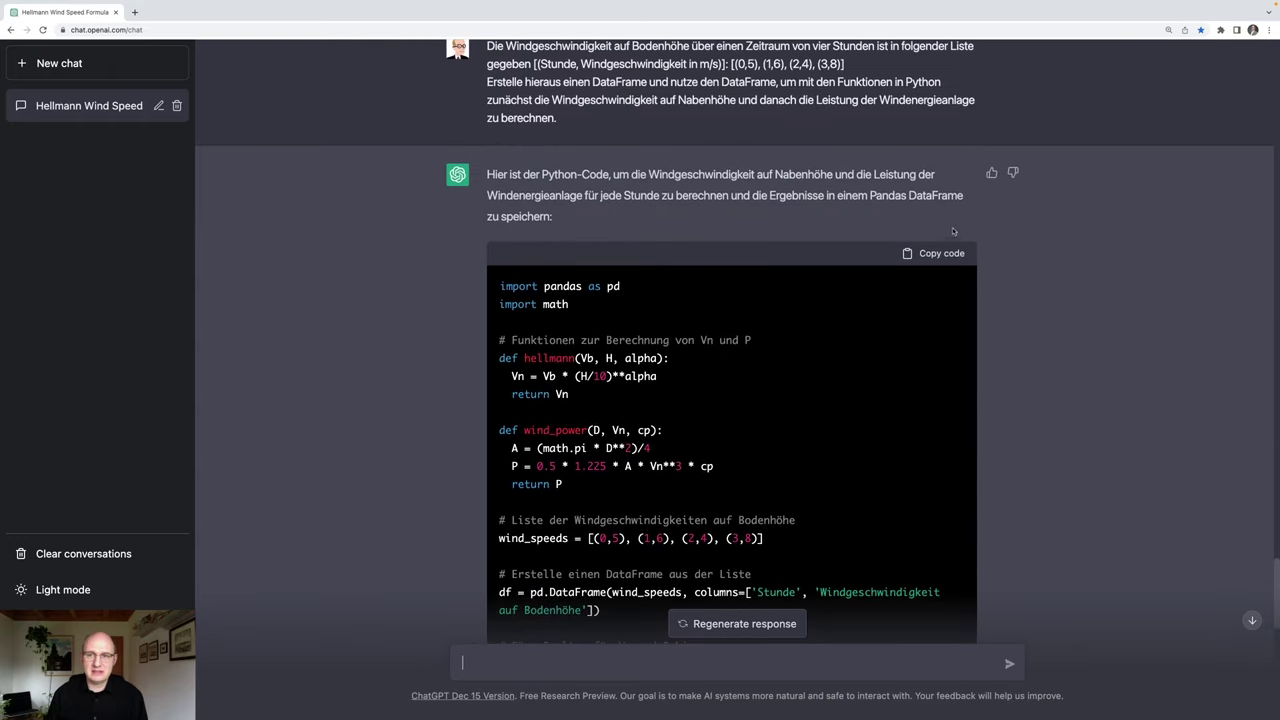
{"action": "scroll", "coordinate": [950, 253], "scroll_direction": "down", "scroll_amount": 1}
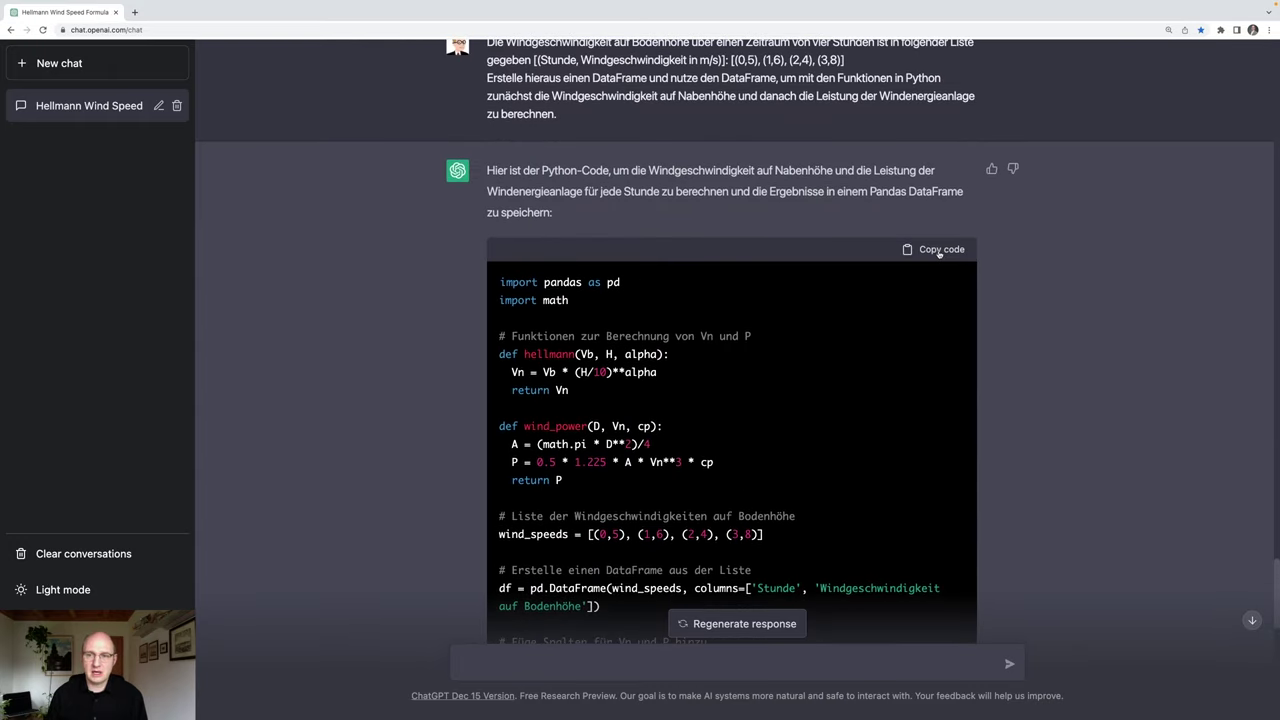
{"action": "left_click", "coordinate": [939, 253]}
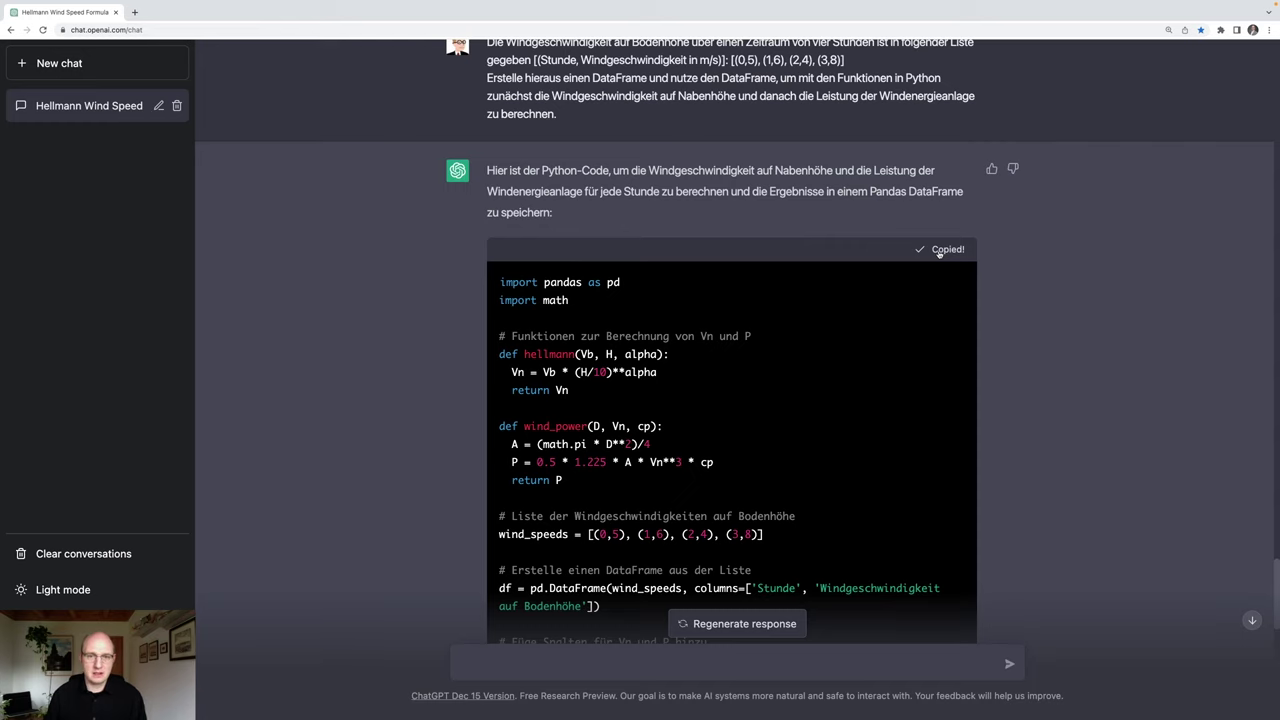
{"action": "key", "text": "super+Tab"}
{"action": "key", "text": "super+Tab"}
{"action": "key", "text": "super+Tab"}
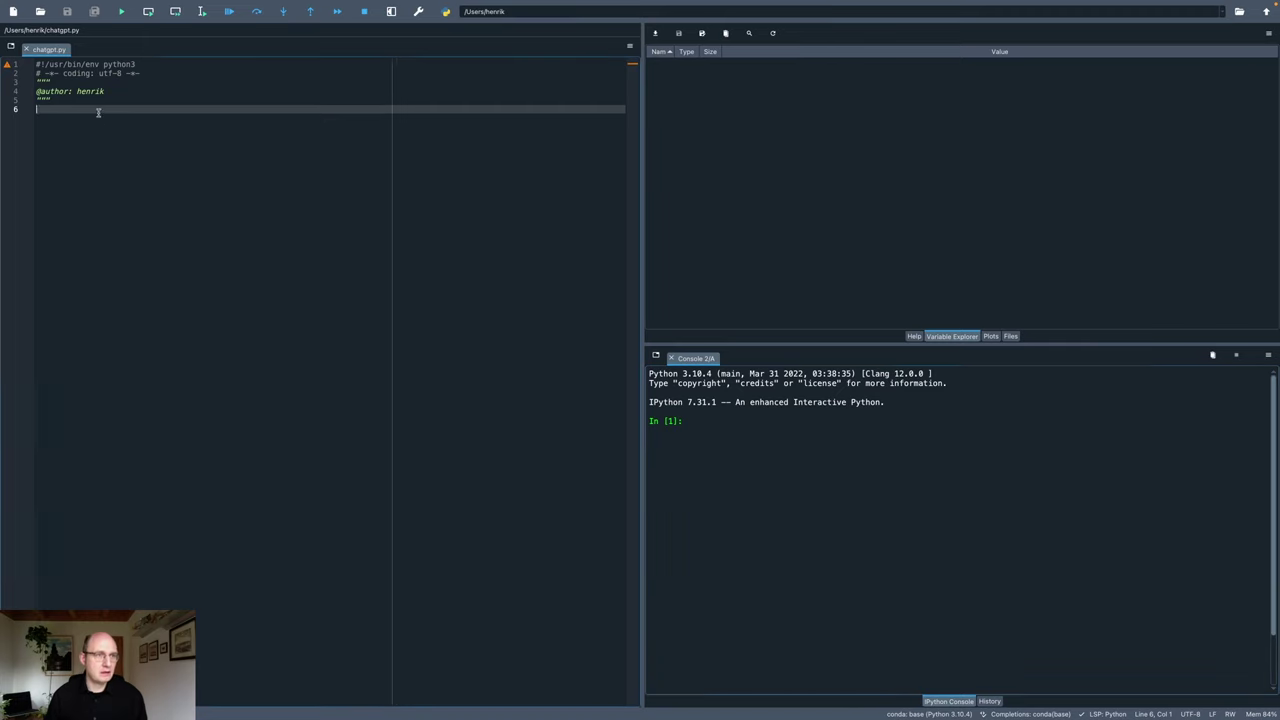
- Paste the code into chatgpt.py and run it, printing a 4-row, 7-column DataFrame
{"action": "key", "text": "super+v"}
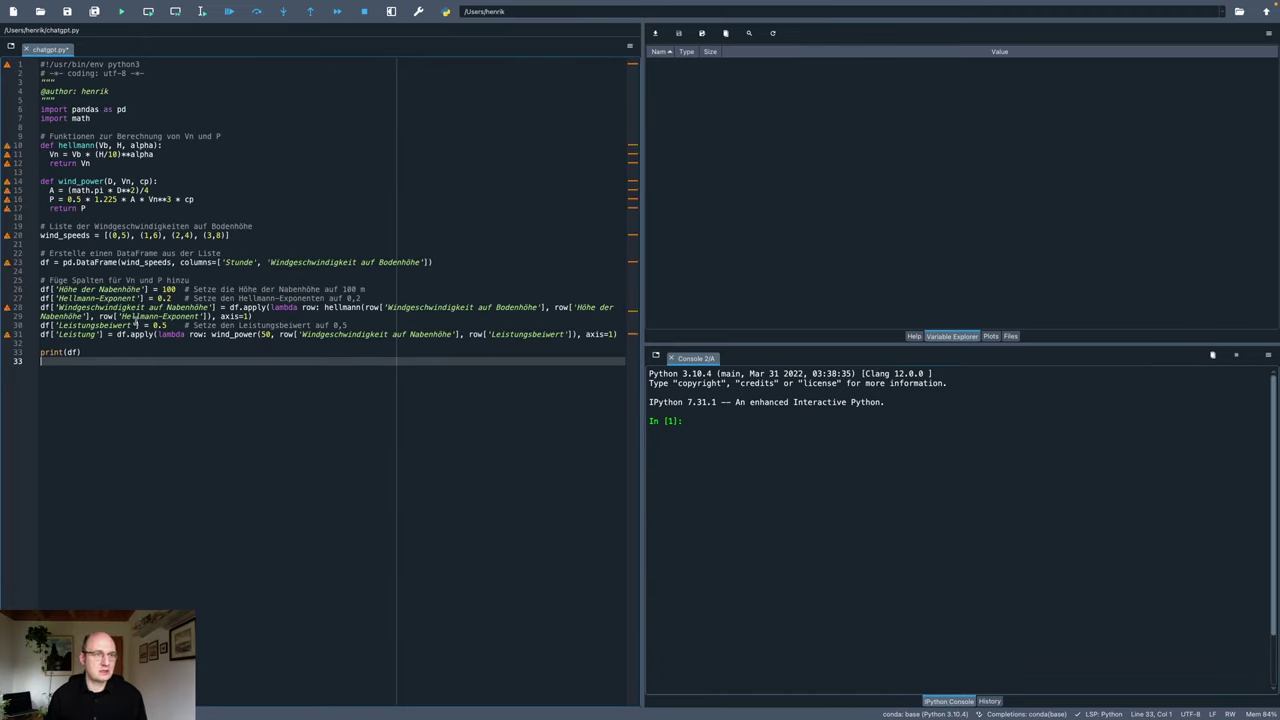
{"action": "left_click", "coordinate": [121, 11]}
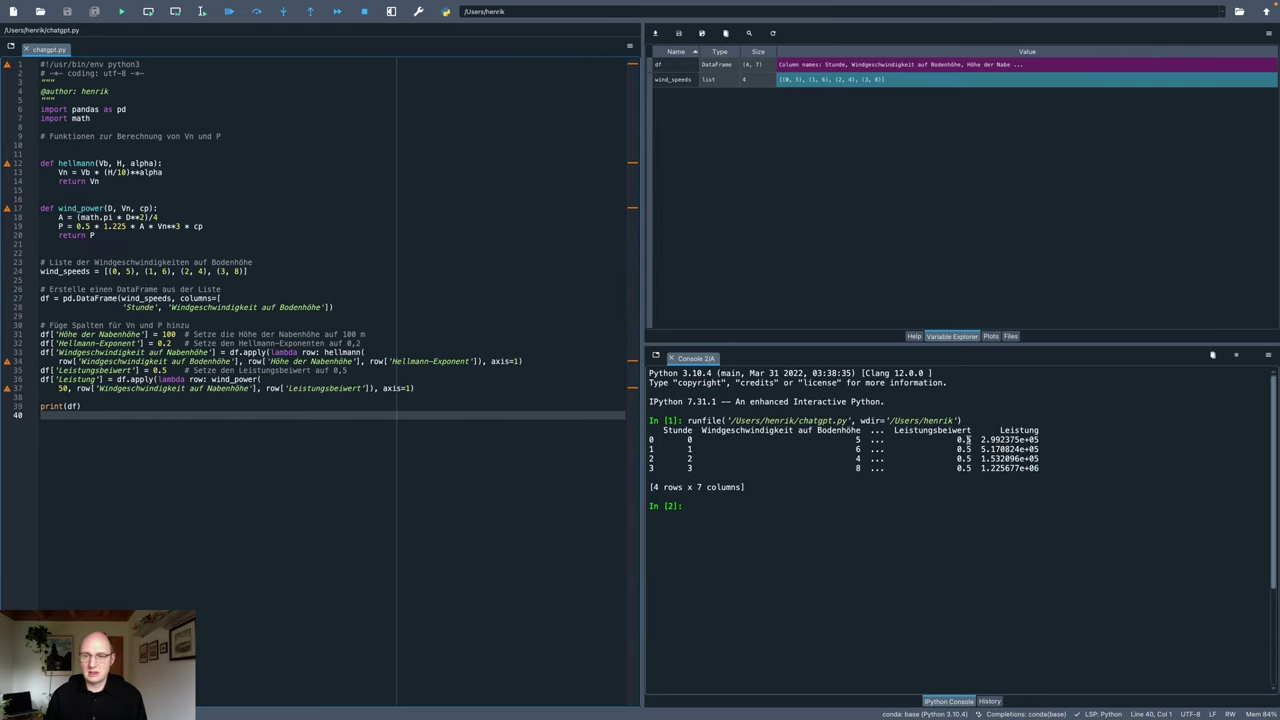
{"action": "double_click", "coordinate": [716, 66]}
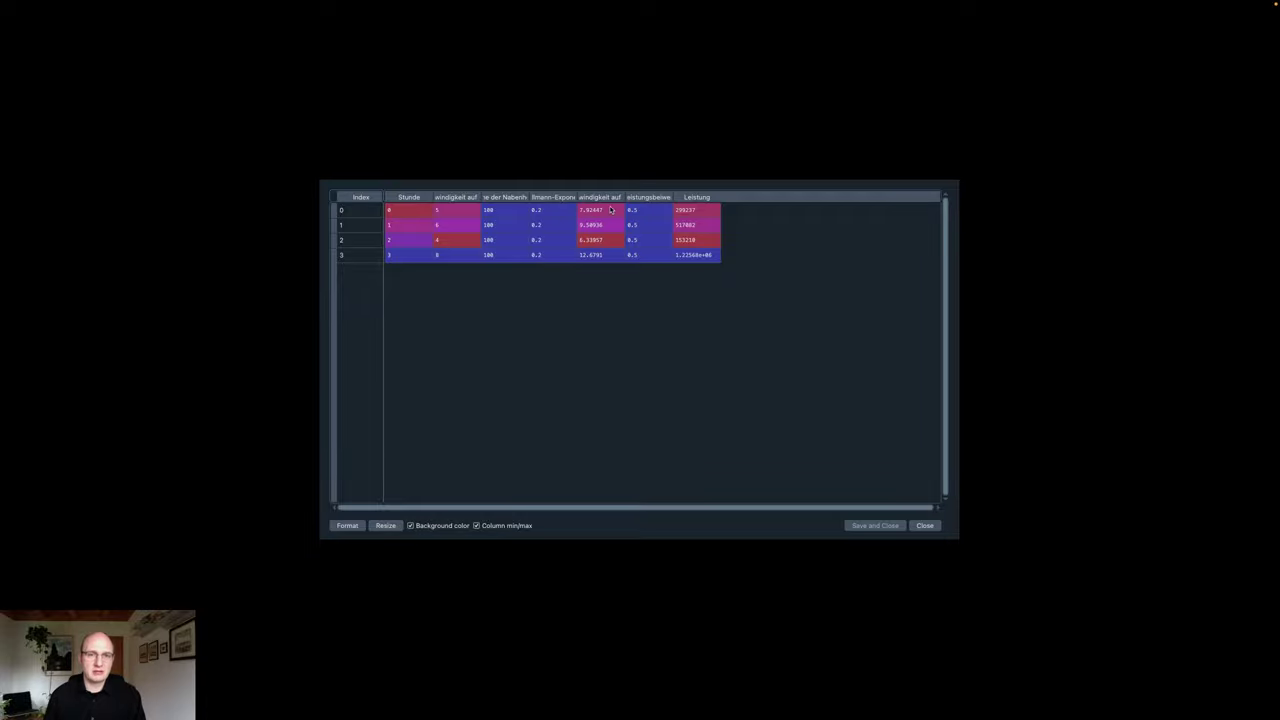
{"action": "left_click_drag", "start_coordinate": [625, 197], "coordinate": [709, 197]}
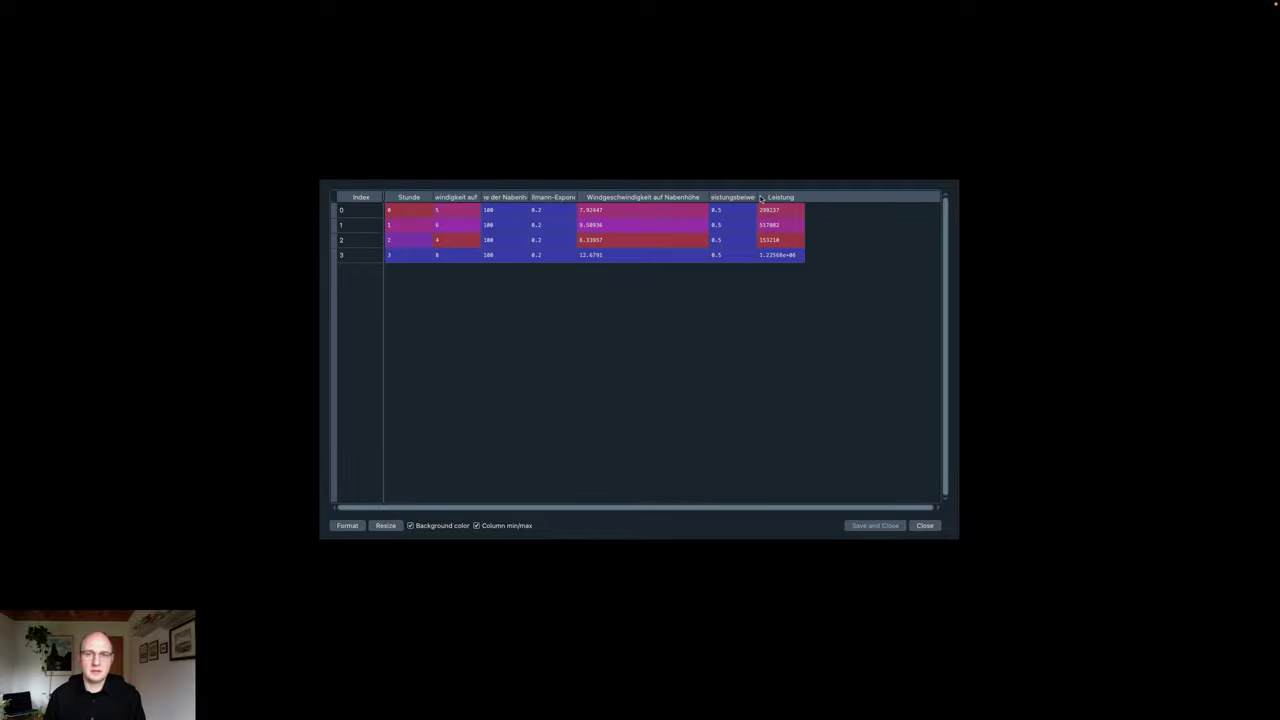
{"action": "left_click_drag", "start_coordinate": [757, 197], "coordinate": [773, 200]}
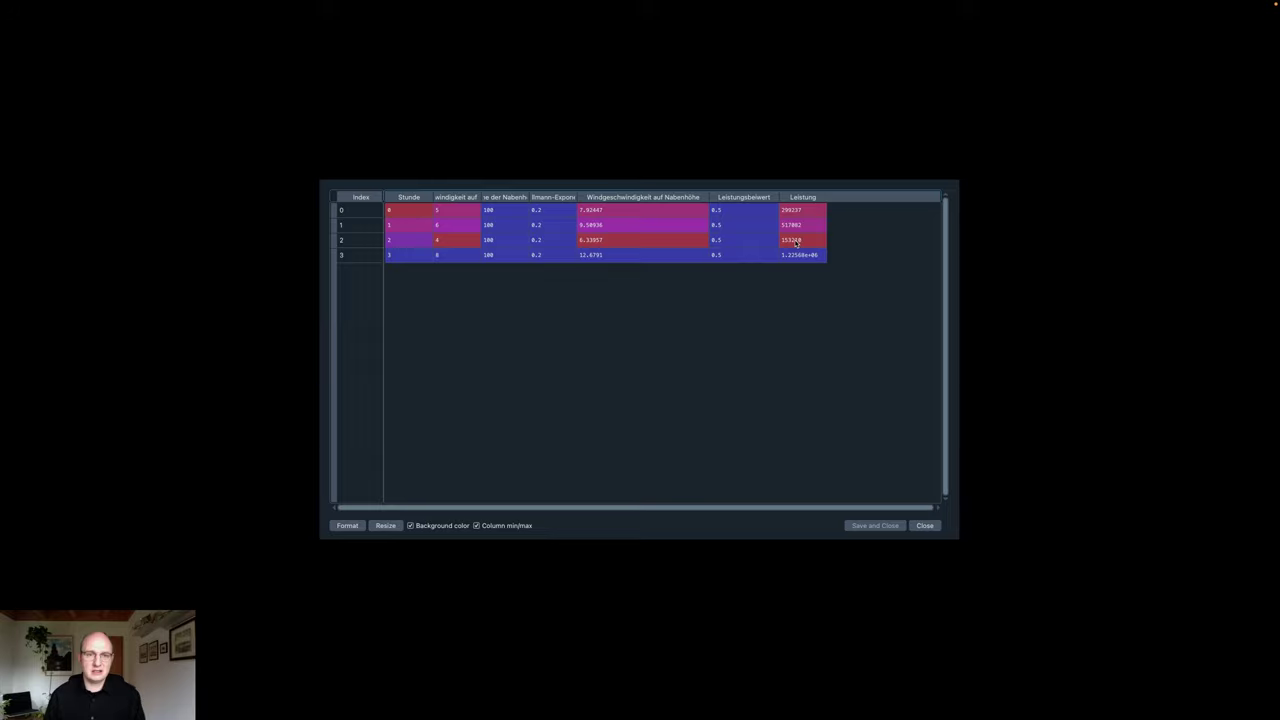
{"action": "left_click", "coordinate": [925, 525]}
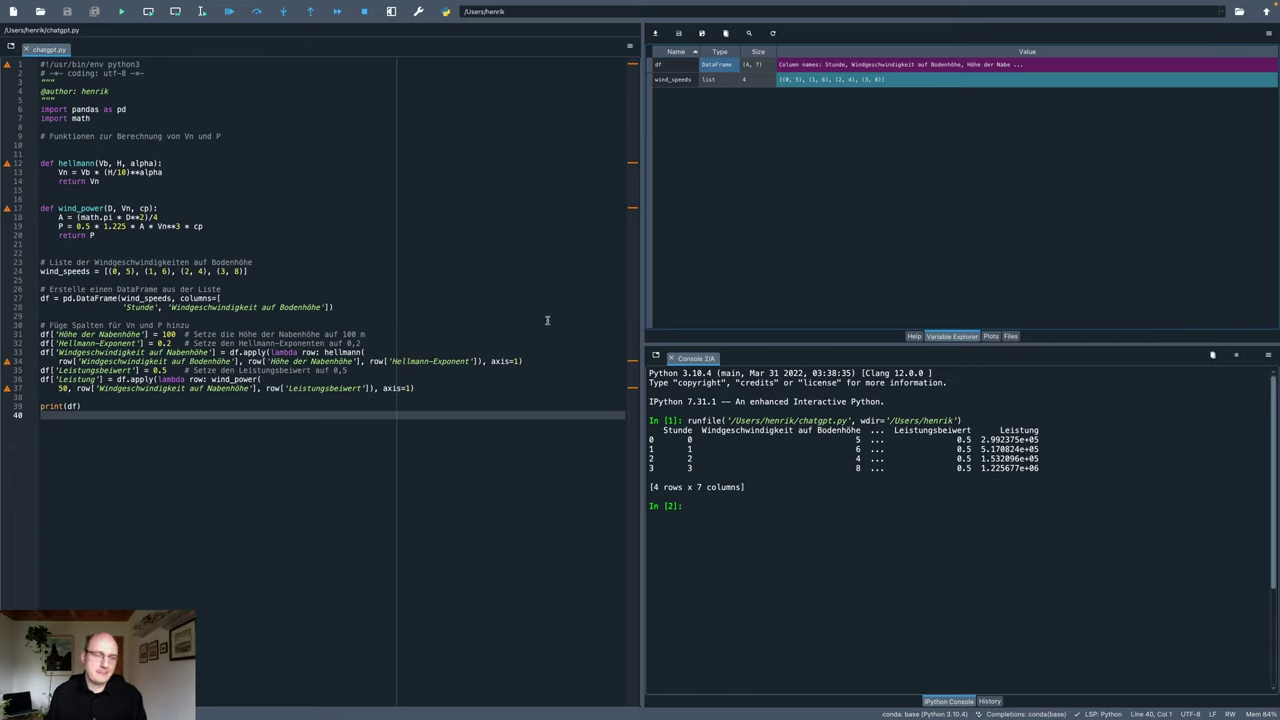
- Return to the 'Hellmann Wind Speed' chat and bring ChatGPT's predicted DataFrame output (powers 89.499456–337.494560) into view
{"action": "key", "text": "super+Tab"}
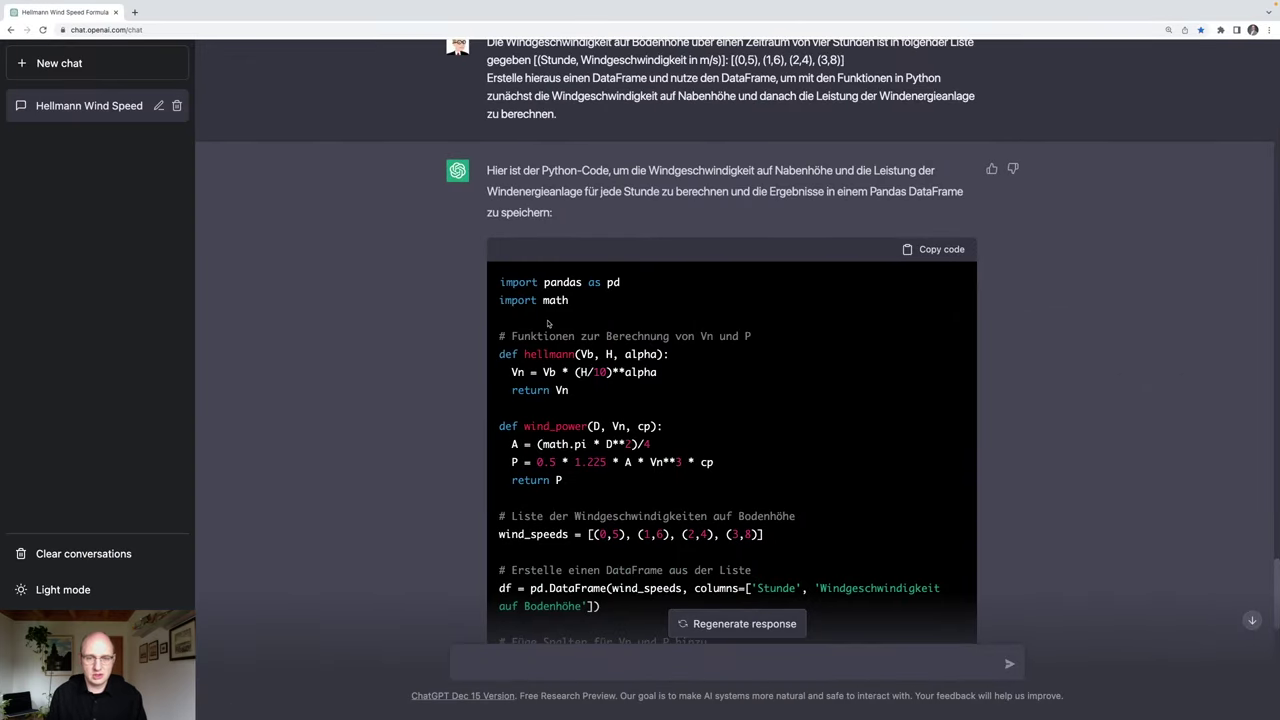
{"action": "scroll", "coordinate": [473, 370], "scroll_direction": "down", "scroll_amount": 1}
{"action": "scroll", "coordinate": [473, 370], "scroll_direction": "down", "scroll_amount": 5}
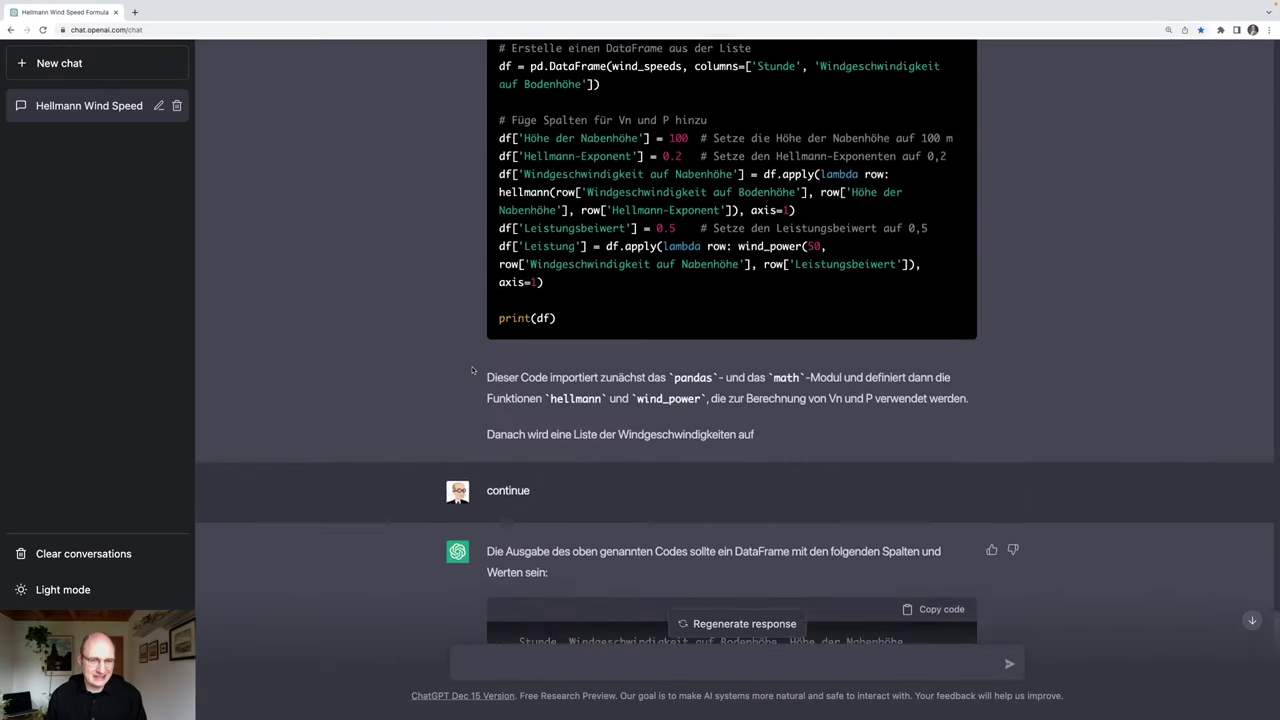
{"action": "scroll", "coordinate": [473, 370], "scroll_direction": "down", "scroll_amount": 4}
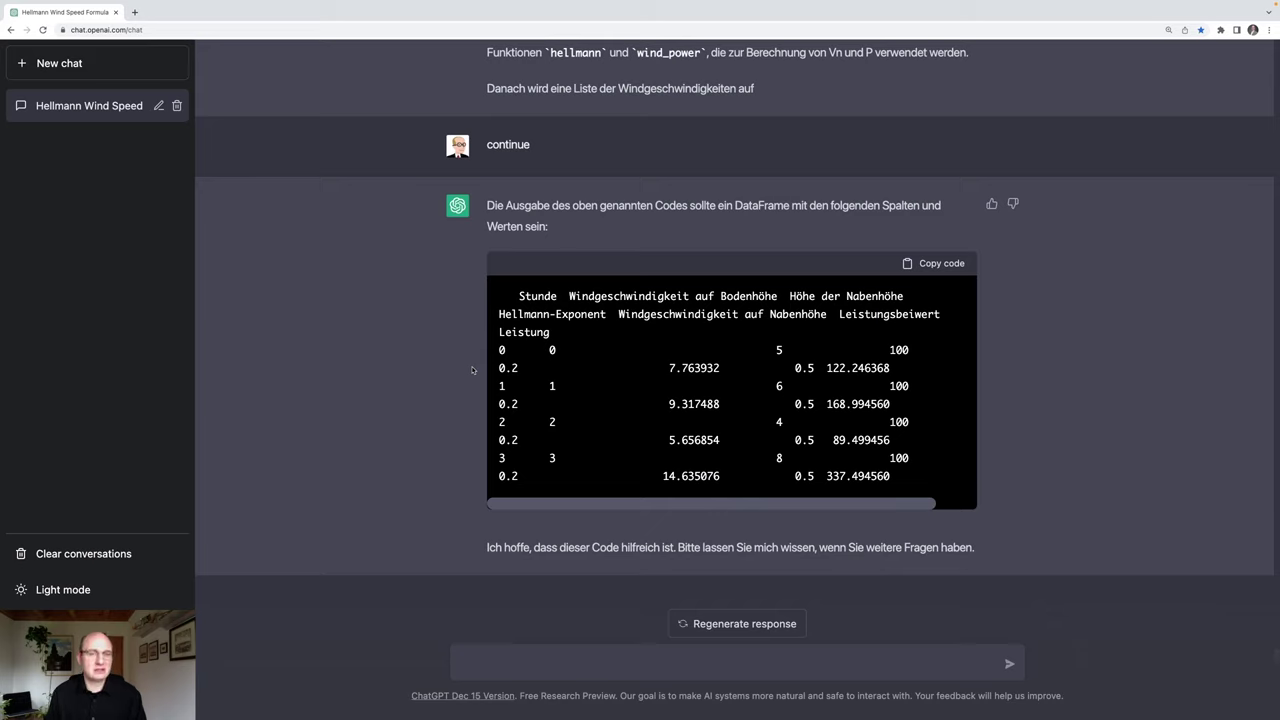